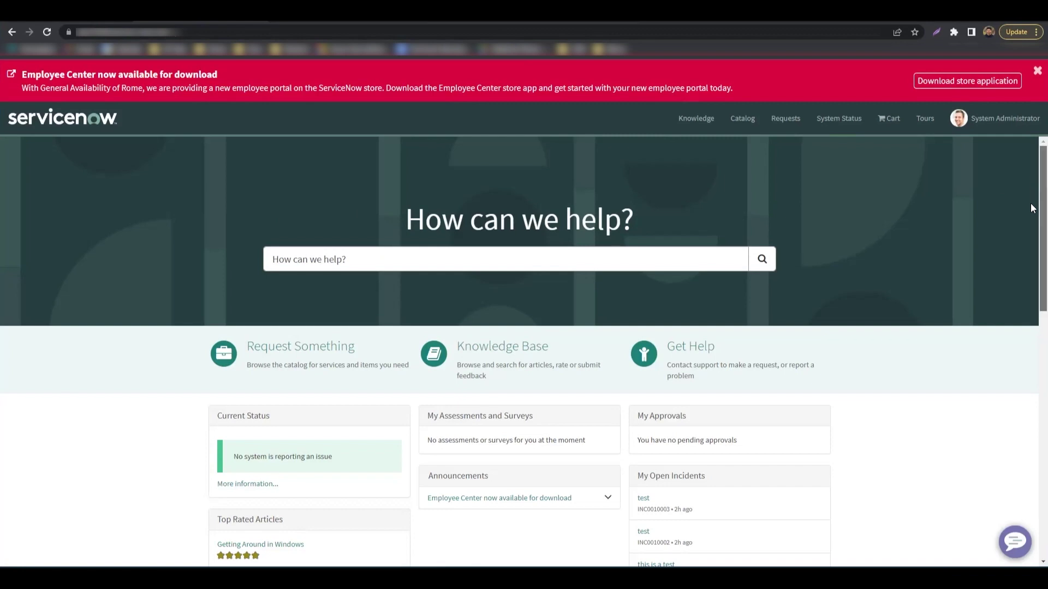
- Look over the portal's 'How can we help?' heading, then filter the navigator for 'service portal'
scroll(1031, 205, "down", 5)
scroll(1032, 290, "up", 5)
scroll(1031, 176, "up", 1)
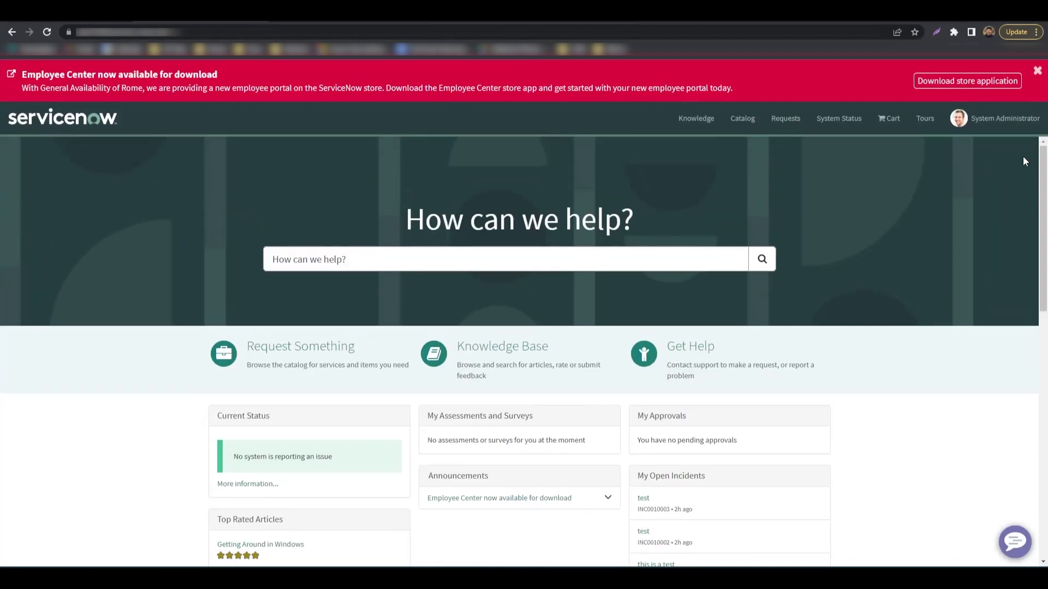
left_click_drag(371, 222, 639, 213)
left_click(572, 295)
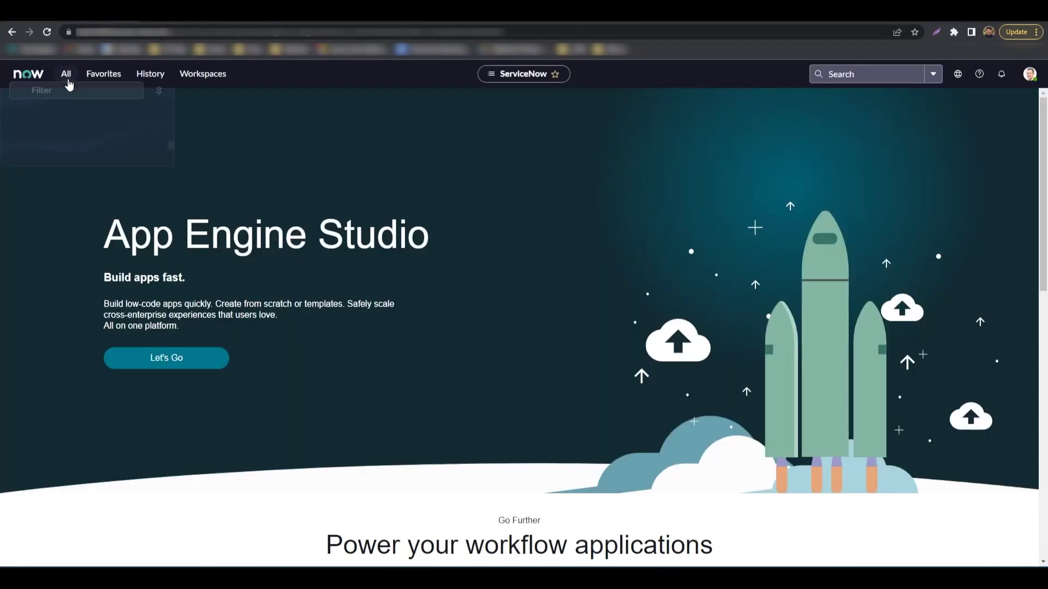
left_click(67, 76)
type("servi")
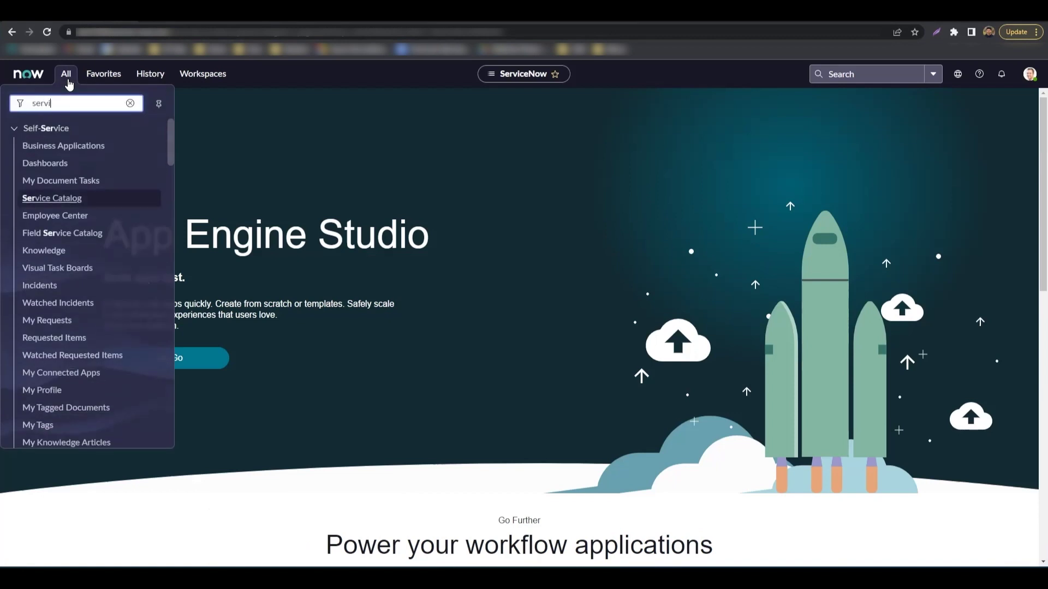
type("ce portal")
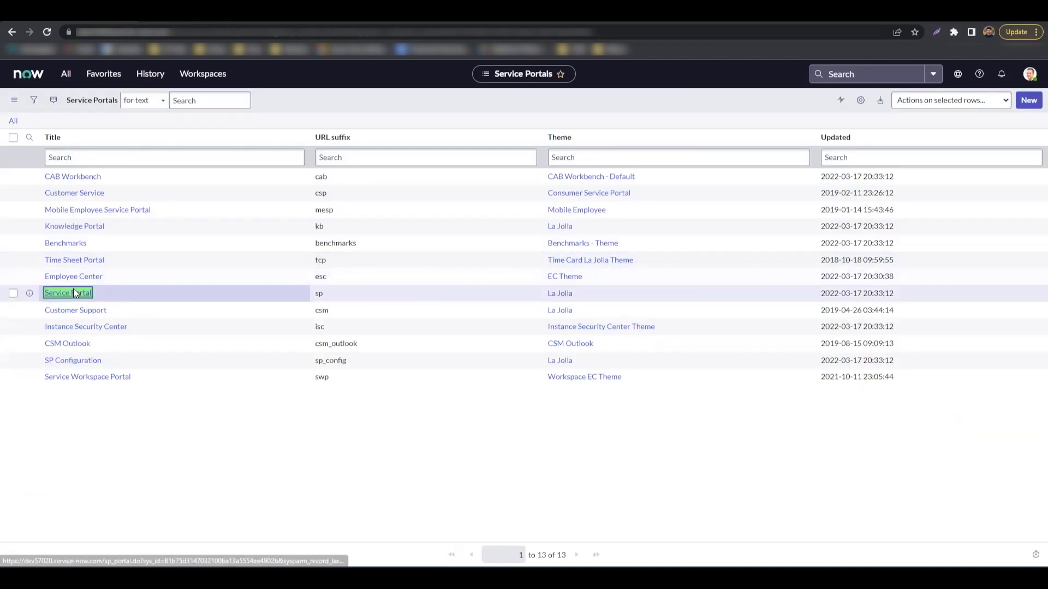
- Open the Service Portal's La Jolla theme and confirm HarryPotter.ttf is attached
key("Return")
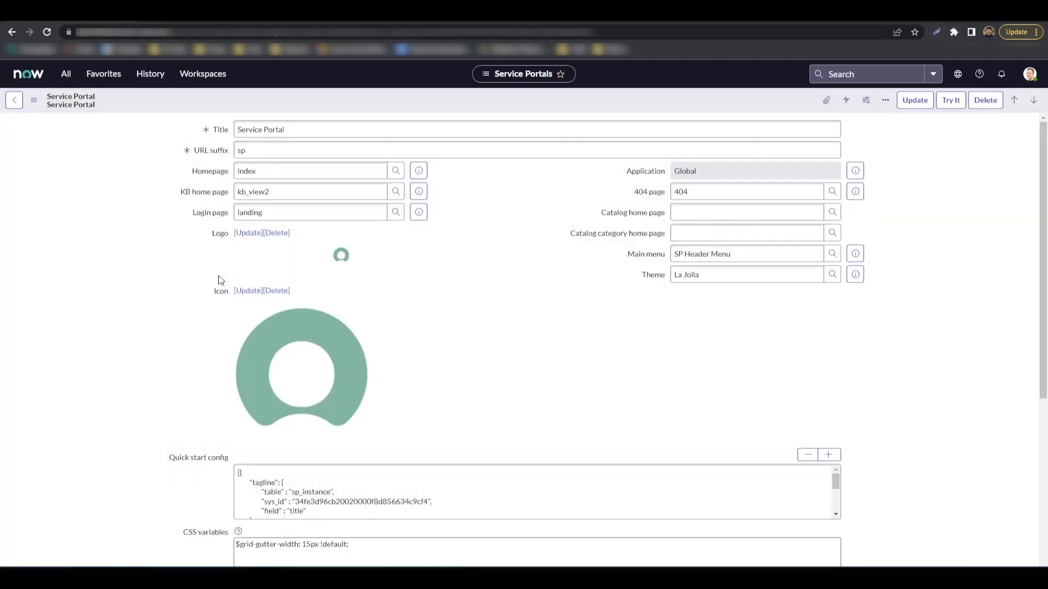
left_click(855, 274)
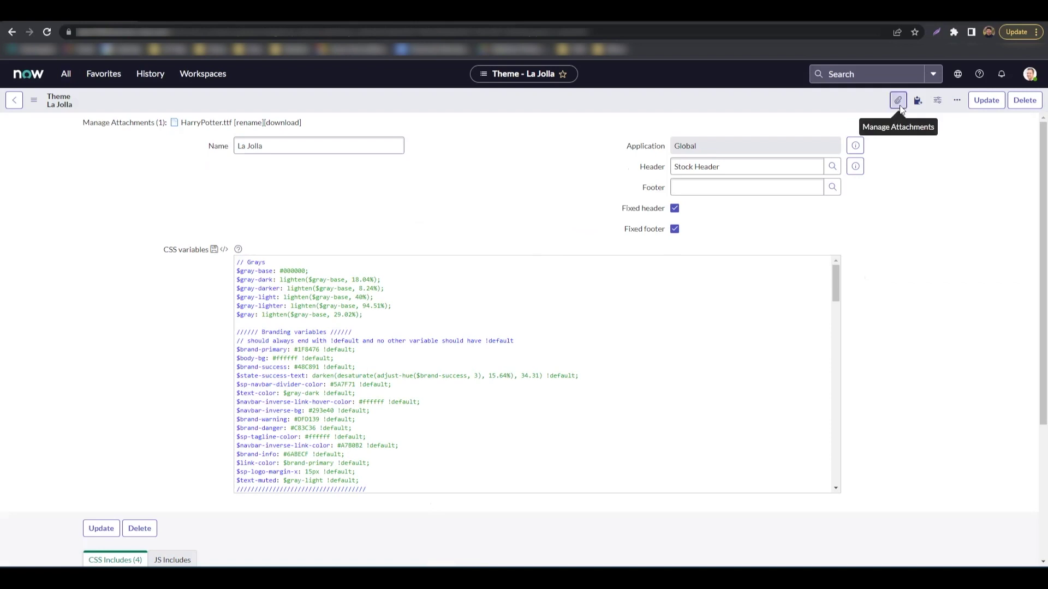
left_click(898, 104)
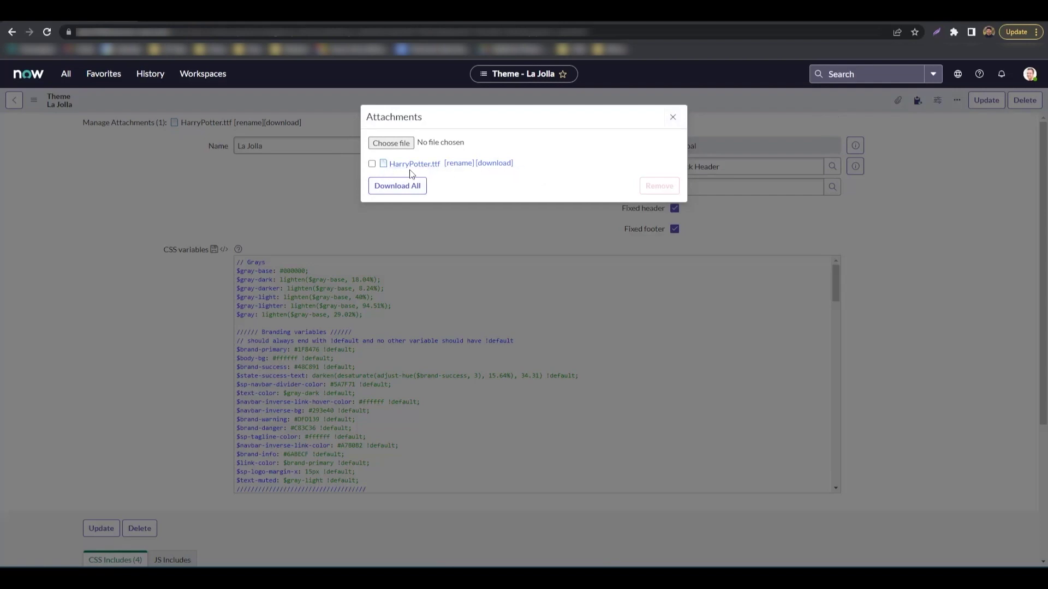
left_click(673, 117)
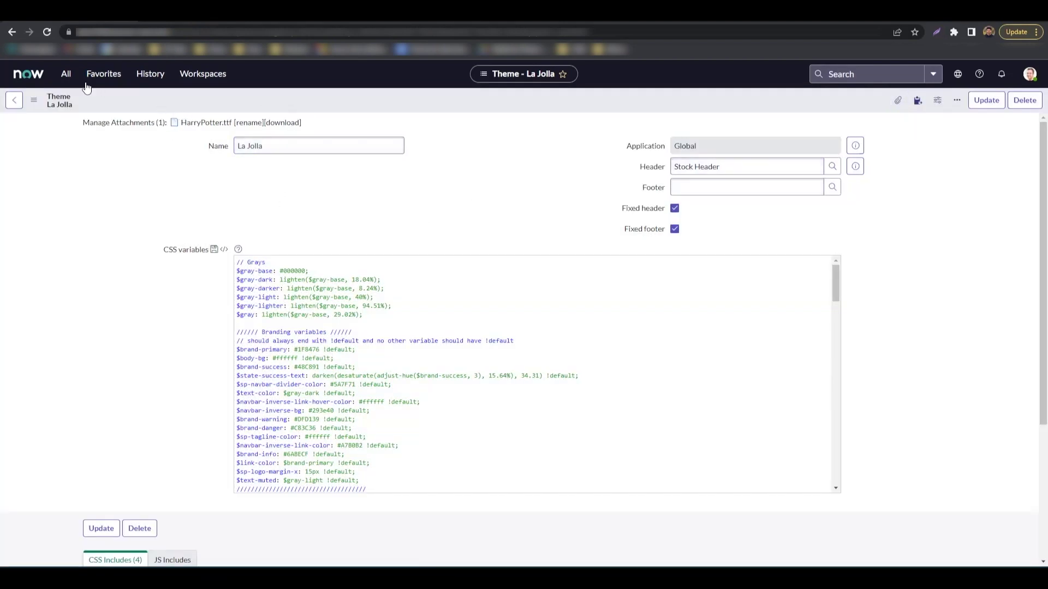
- Find HarryPotter.ttf in the sys_attachment table and copy its sys_id
left_click(66, 73)
key("BackSpace")
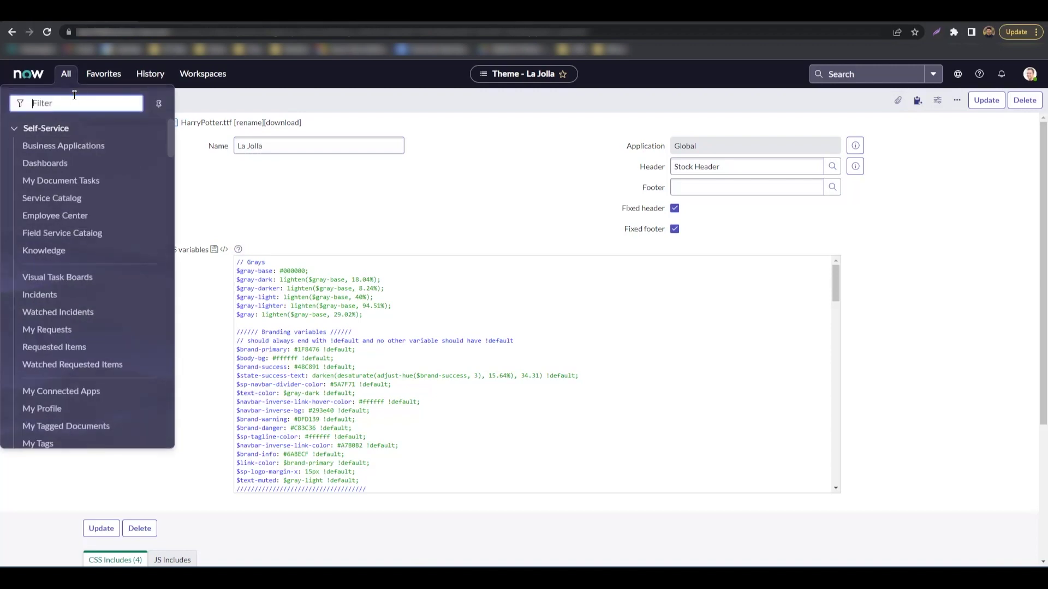
type("sys_att")
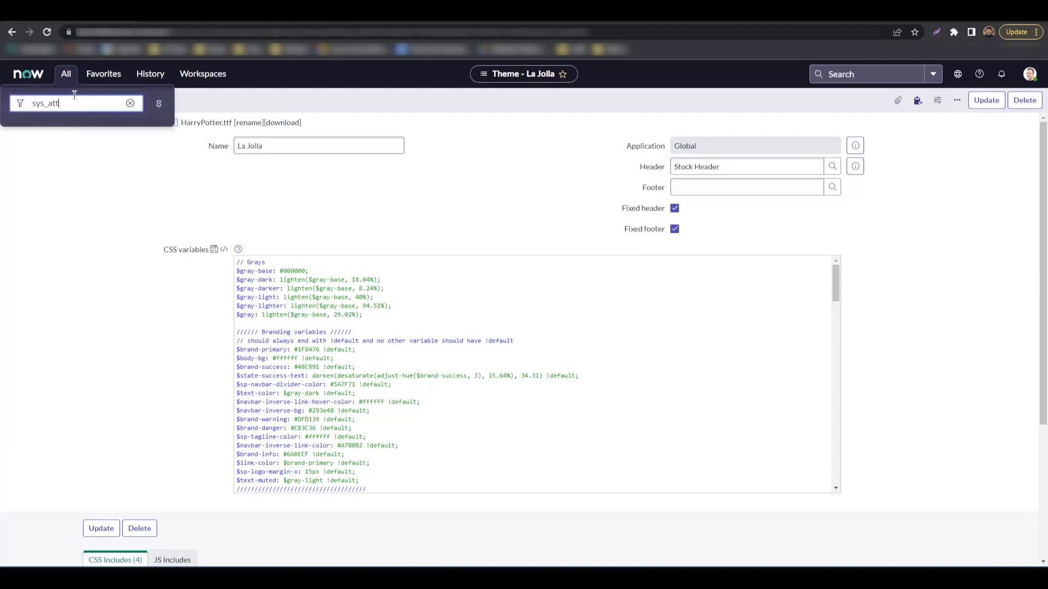
type("achment")
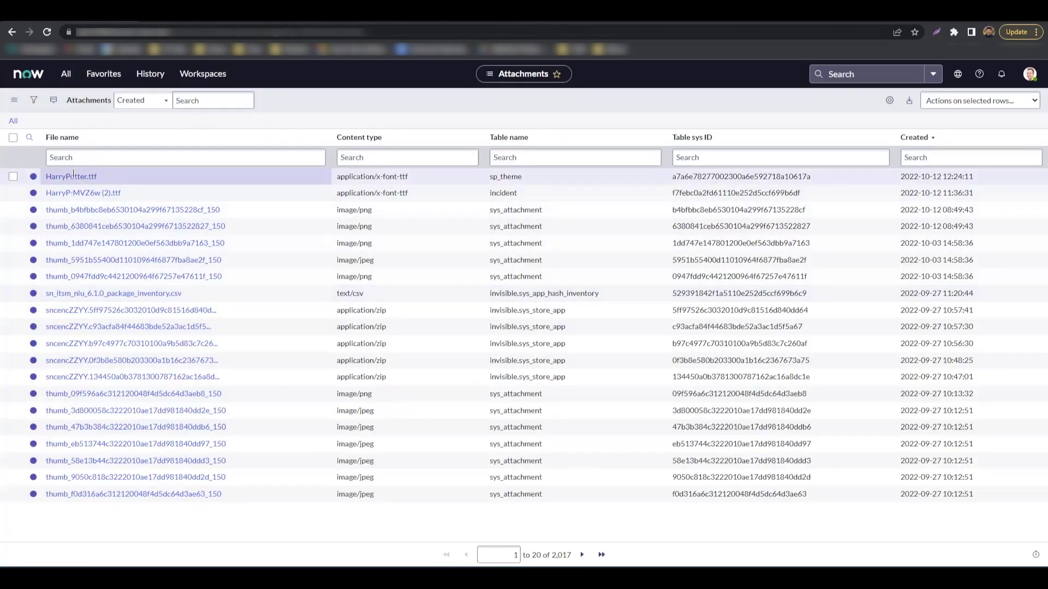
double_click(59, 180)
right_click(59, 181)
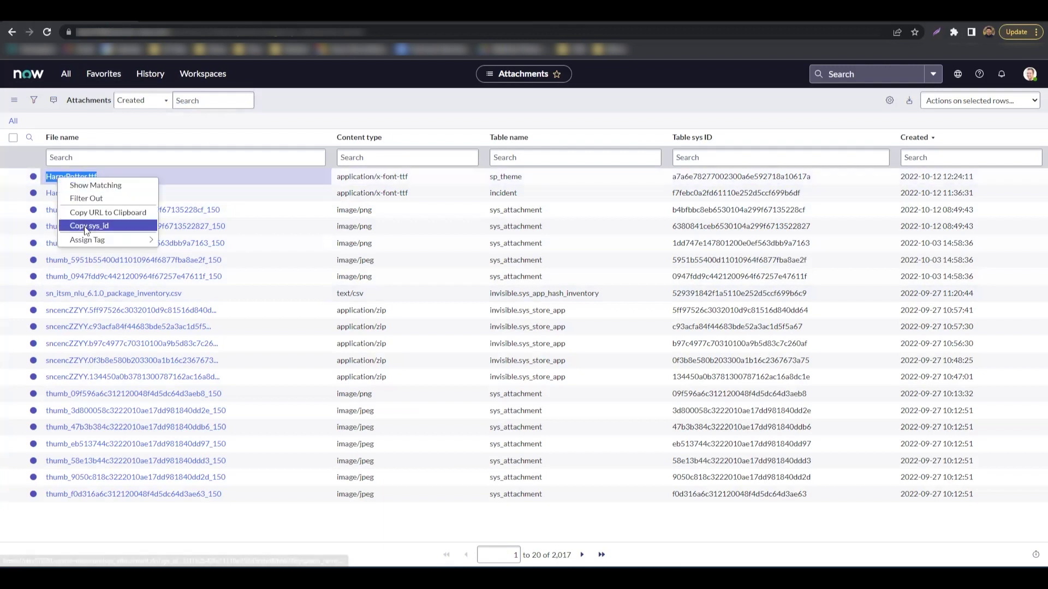
left_click(99, 224)
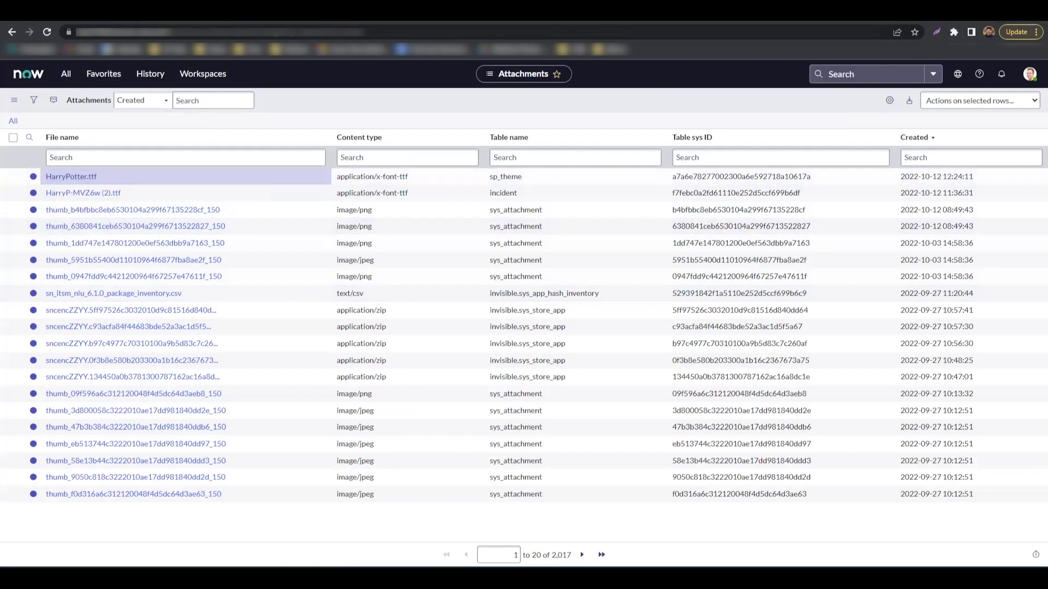
left_click(150, 74)
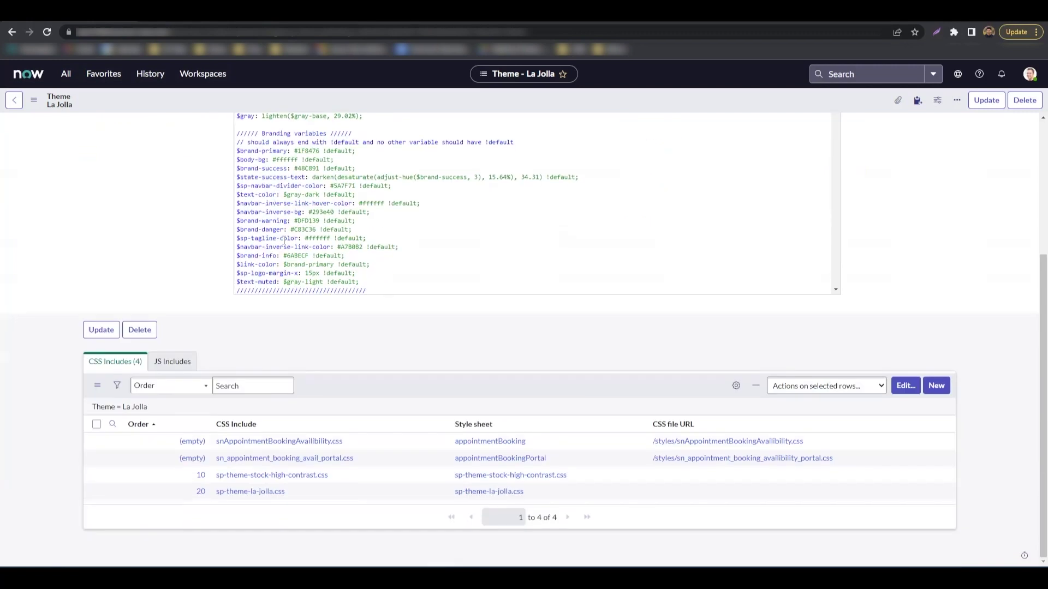
- Create a new CSS include for the La Jolla theme named 'Harry Potter CSS'
left_click(936, 386)
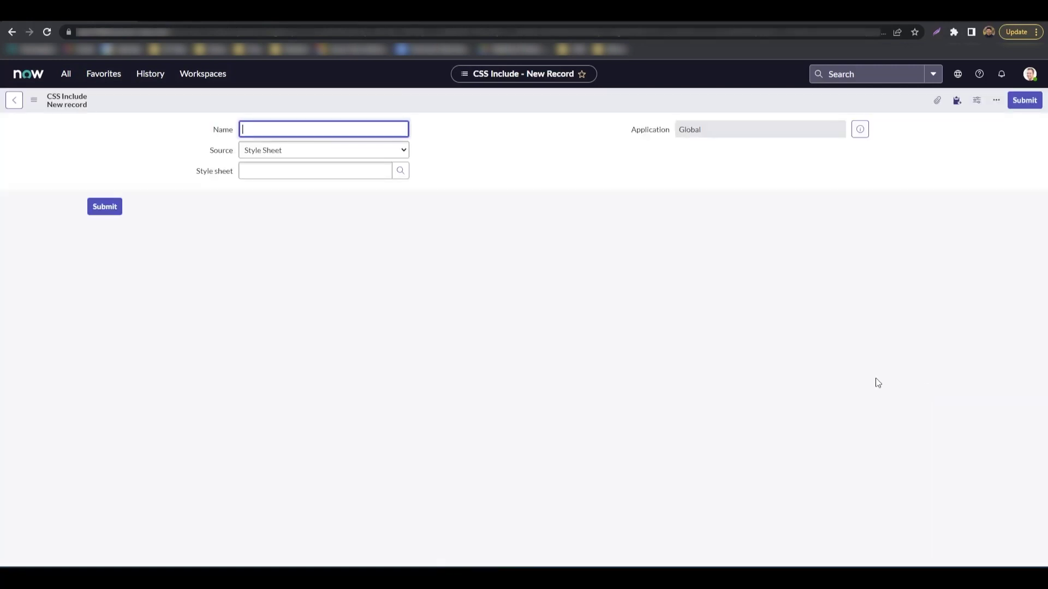
type("Ha")
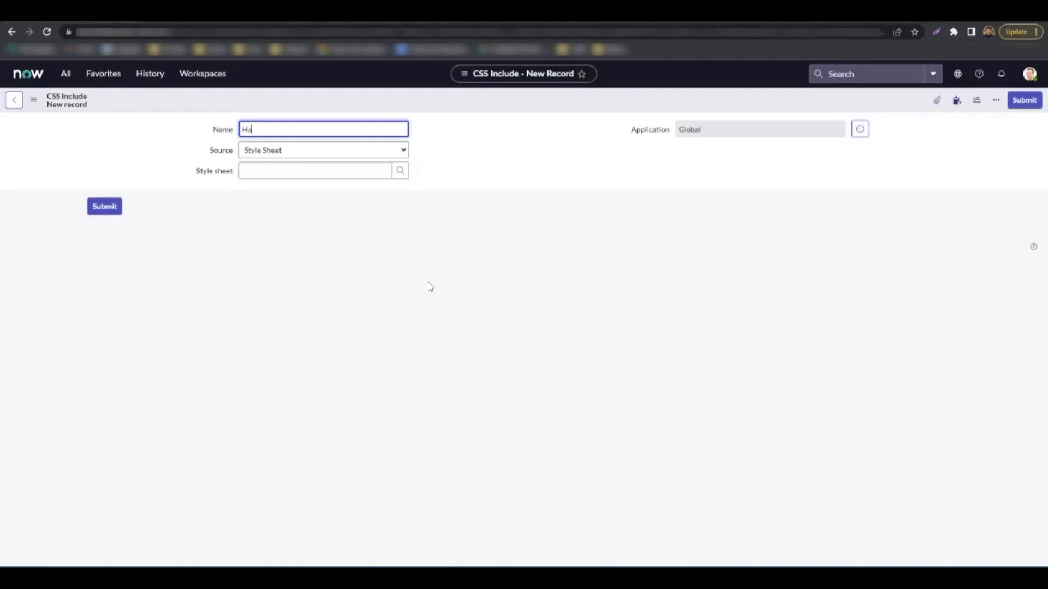
type("rry Potter CSS")
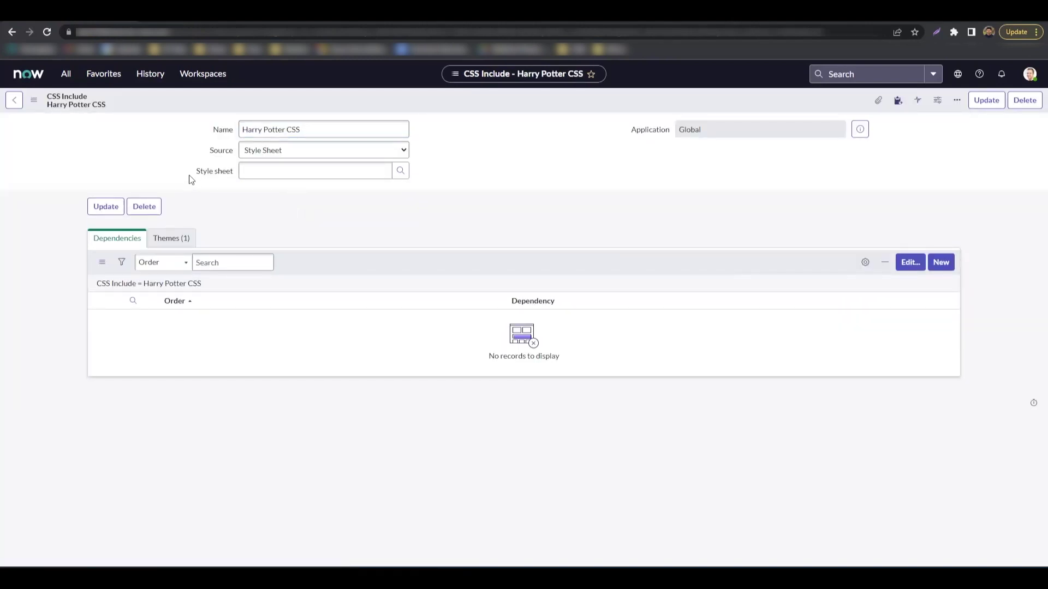
left_click(402, 171)
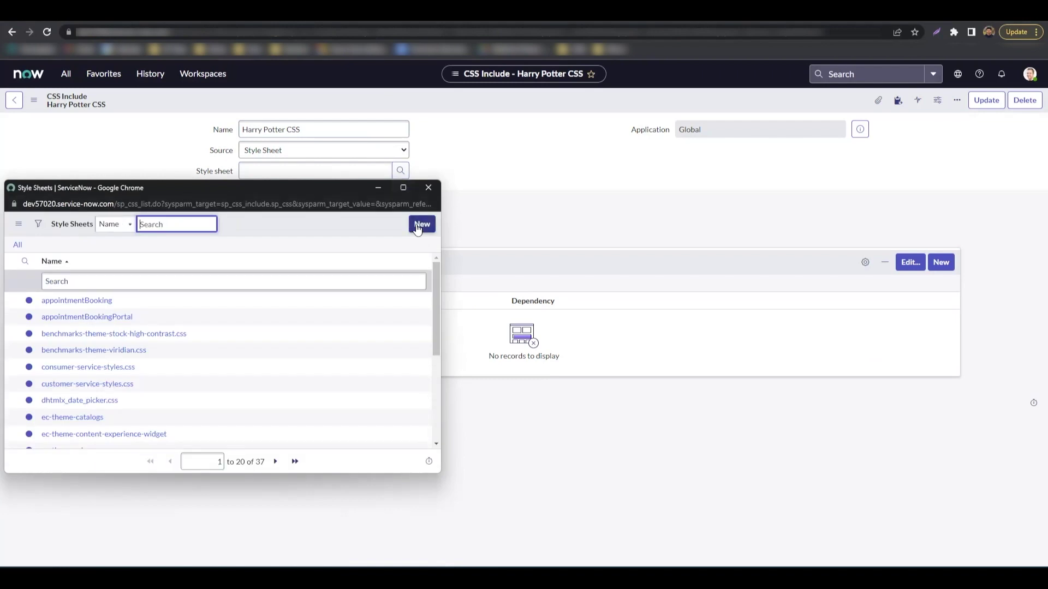
- Create and save a new style sheet named 'Harry Potter CSS'
left_click(418, 226)
left_click(403, 189)
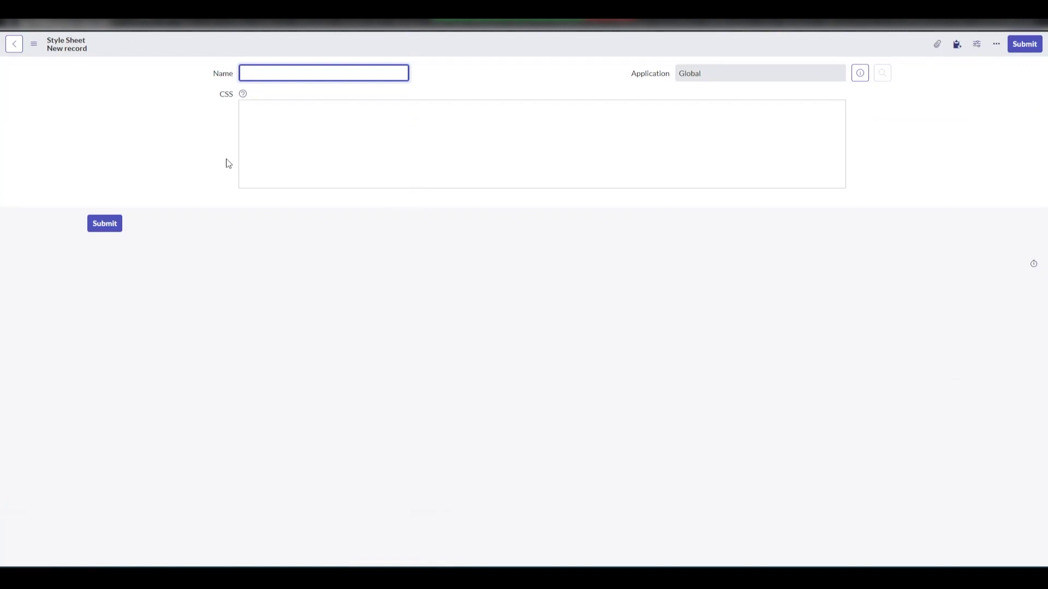
type("Harry Potter CSS")
right_click(234, 48)
left_click(241, 51)
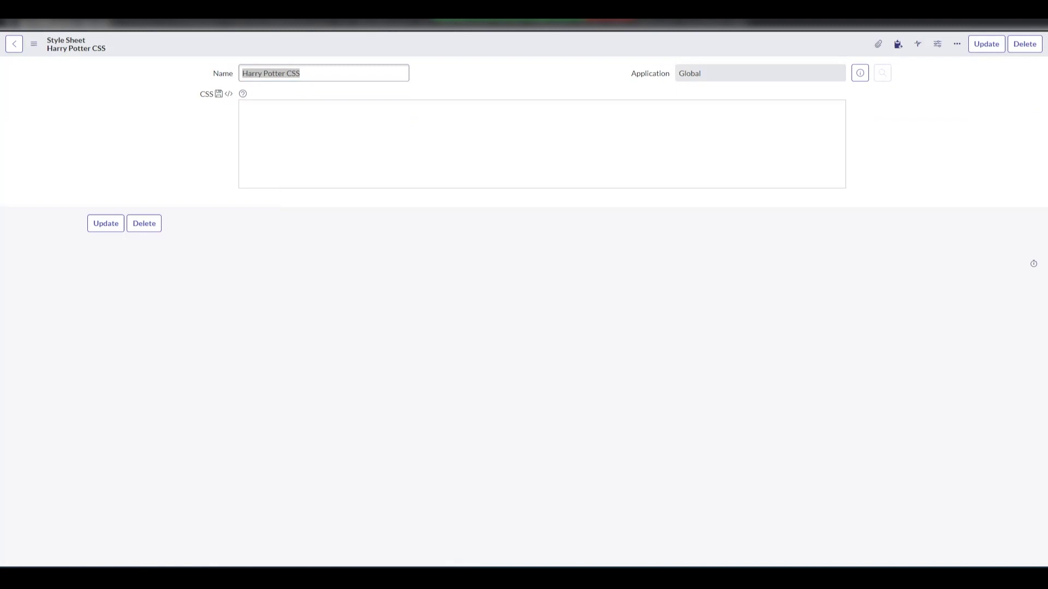
left_click(334, 132)
key("ctrl+v")
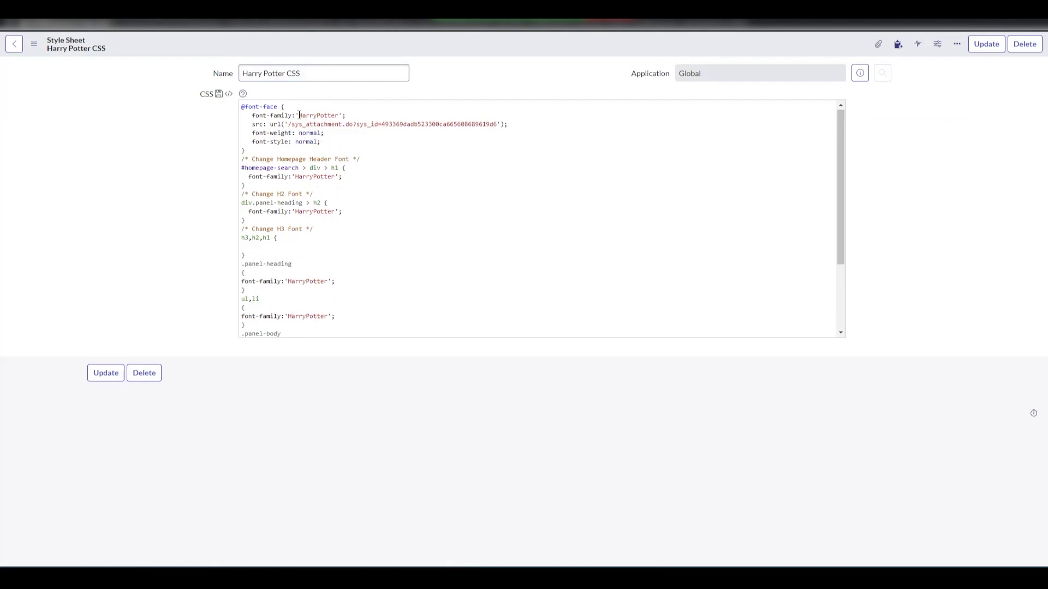
left_click_drag(300, 115, 346, 116)
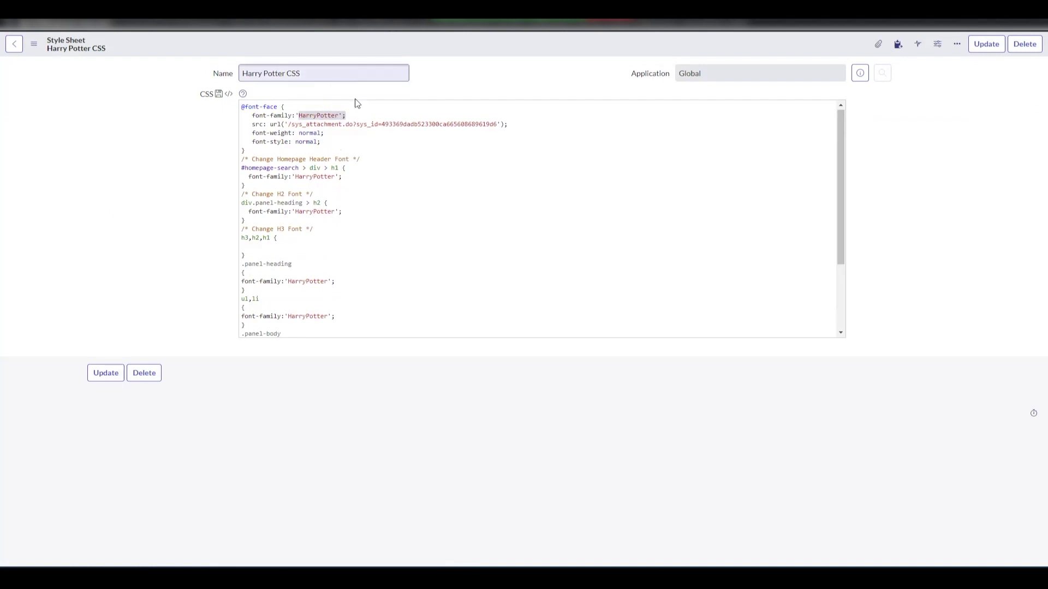
left_click_drag(382, 125, 496, 125)
key("ctrl+v")
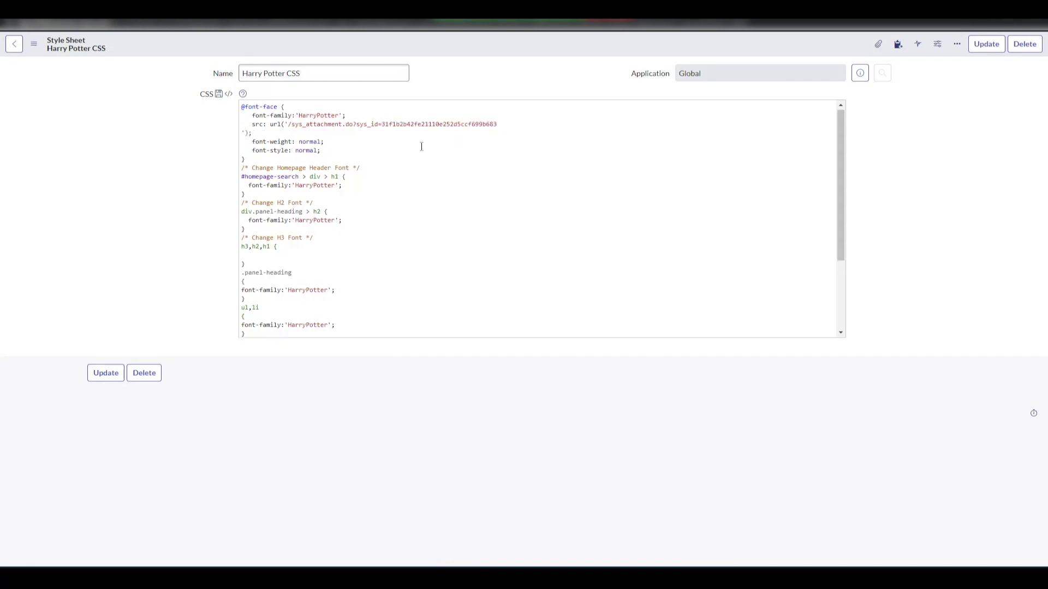
key("BackSpace")
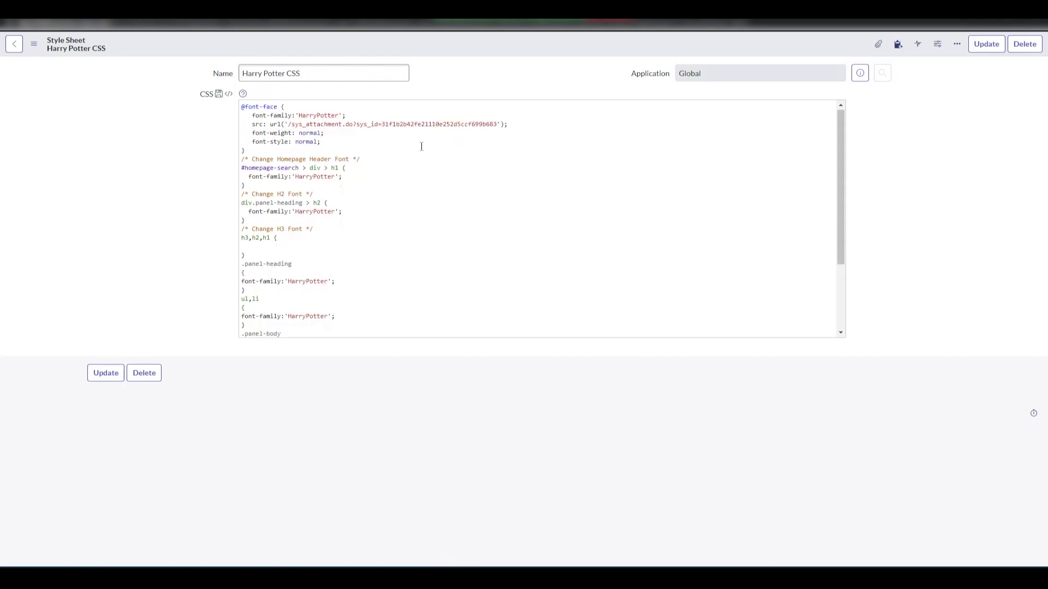
left_click(105, 373)
- Set the include's Style sheet to Harry Potter CSS, found by searching 'harry', and save
left_click(93, 101)
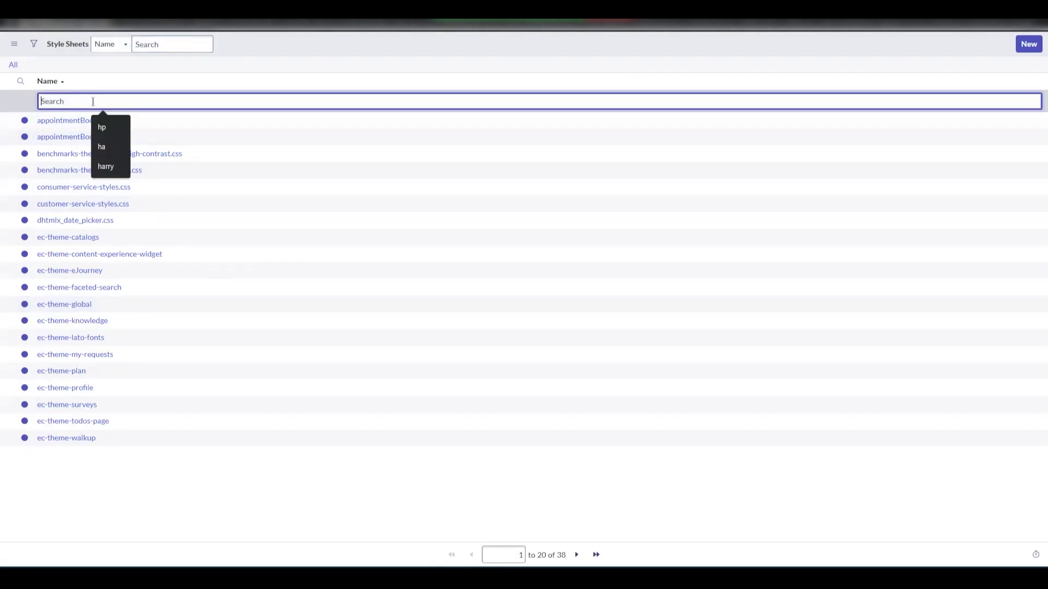
type("harry")
key("Return")
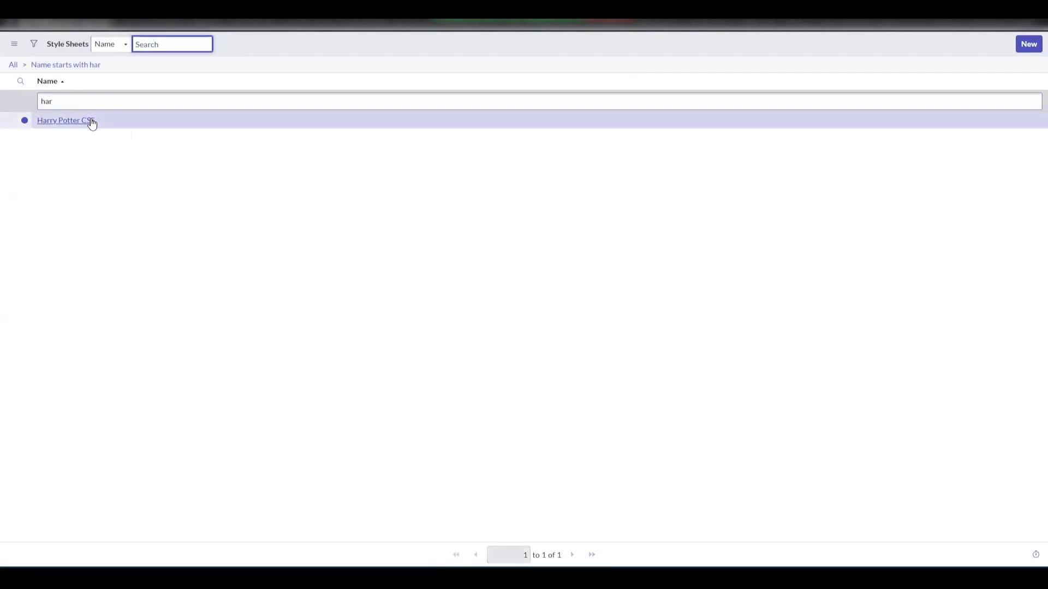
left_click(88, 121)
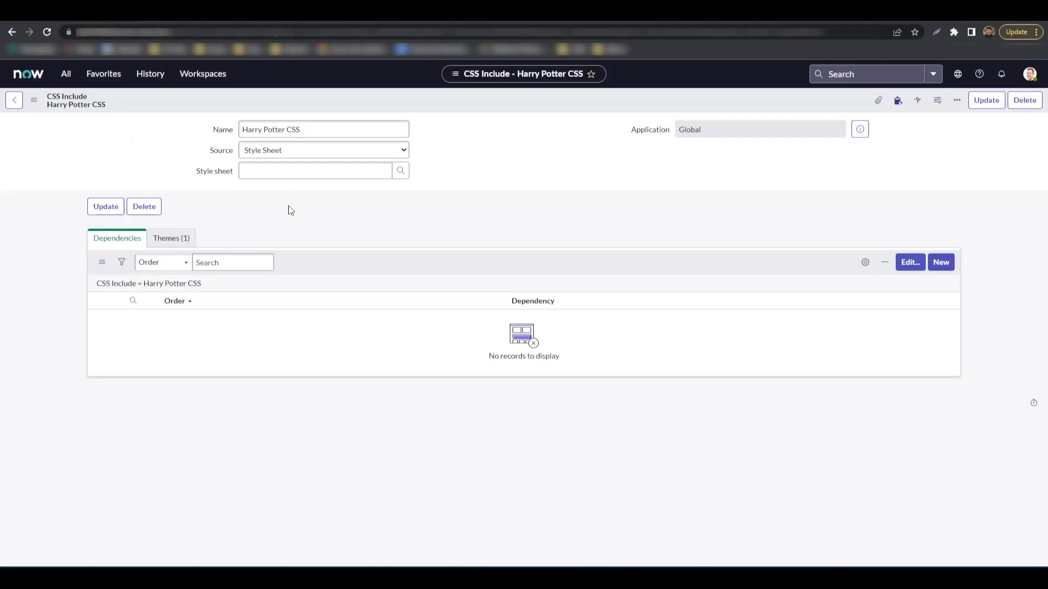
right_click(298, 102)
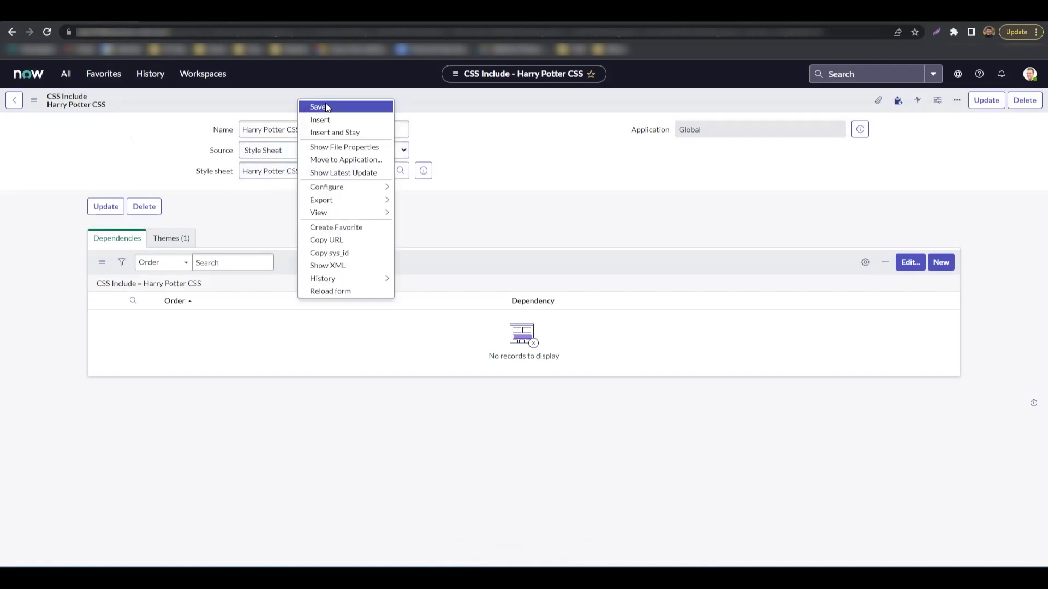
left_click(325, 102)
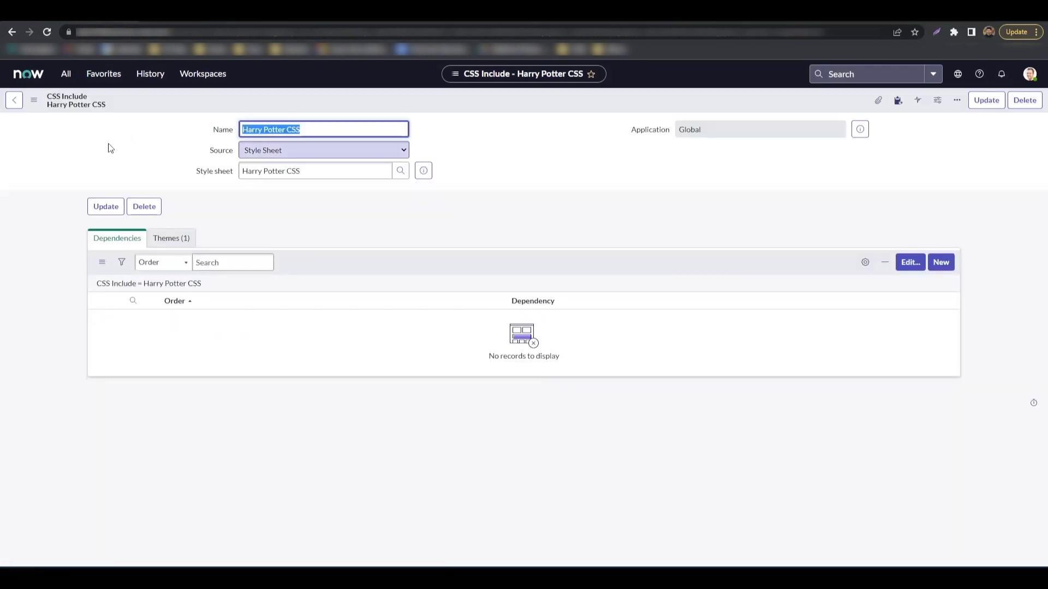
- Reload the Service Portal home page and scroll through it to check the Harry Potter font
left_click(160, 22)
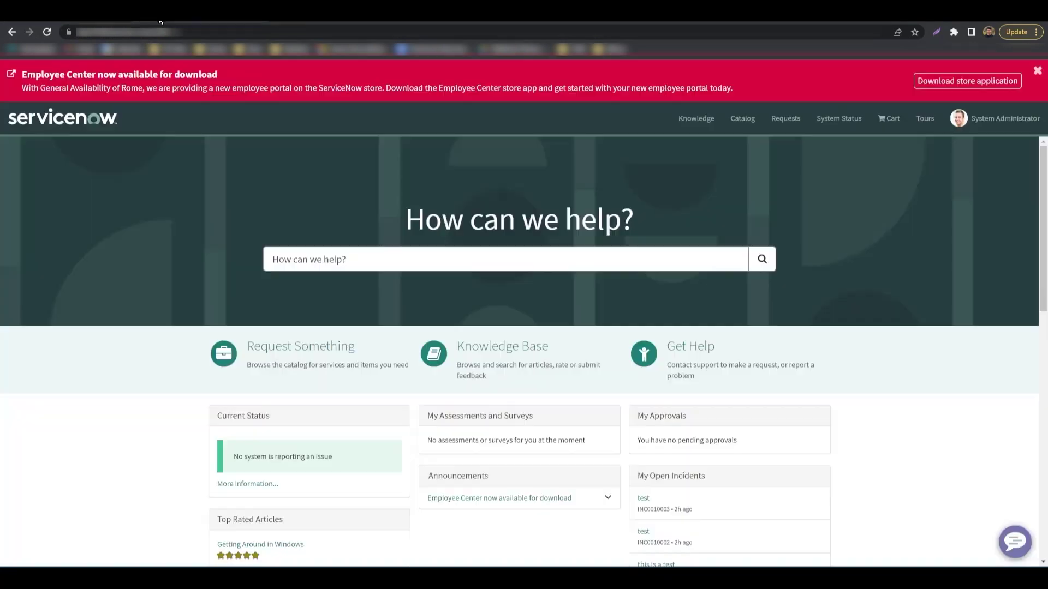
left_click(47, 31)
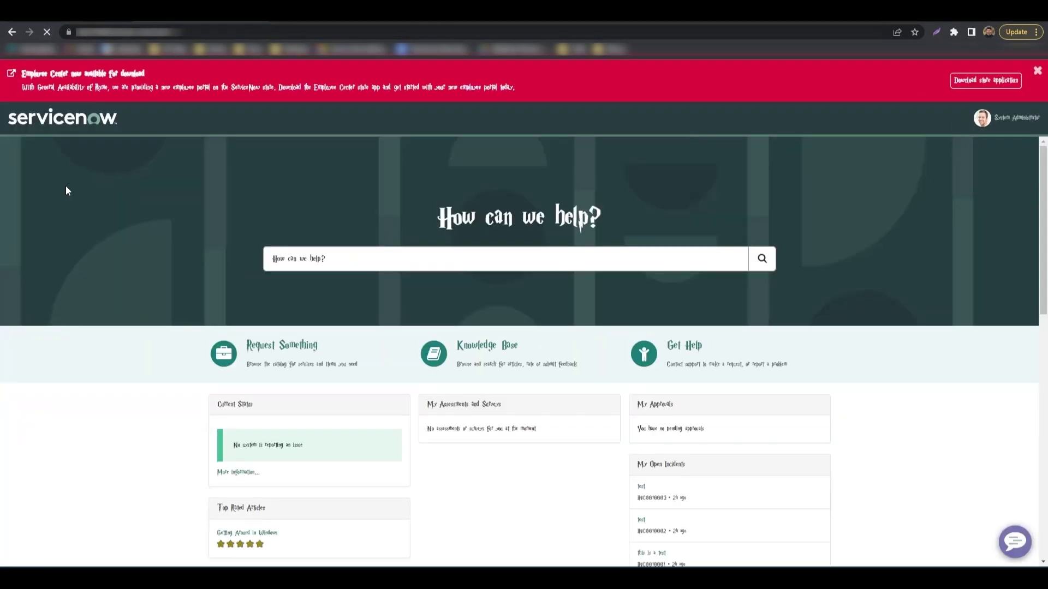
scroll(1034, 214, "down", 1)
scroll(1033, 214, "down", 3)
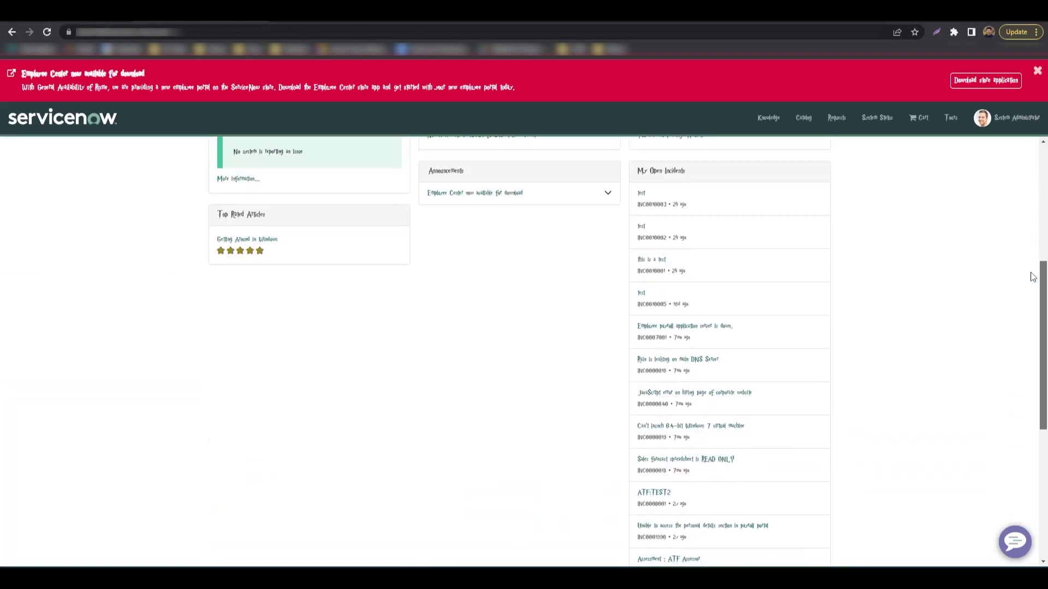
scroll(1033, 156, "up", 5)
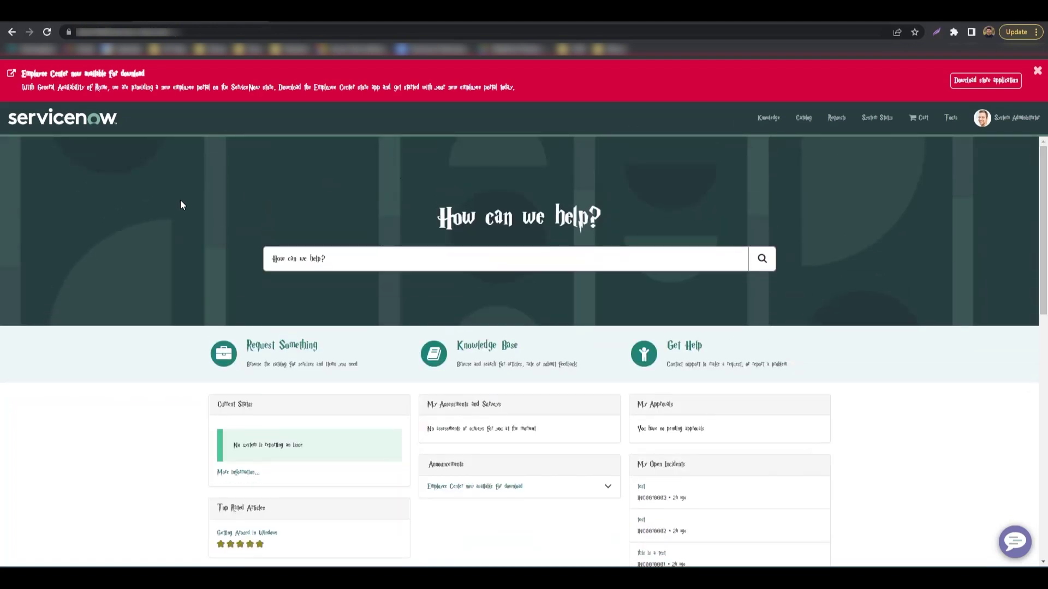